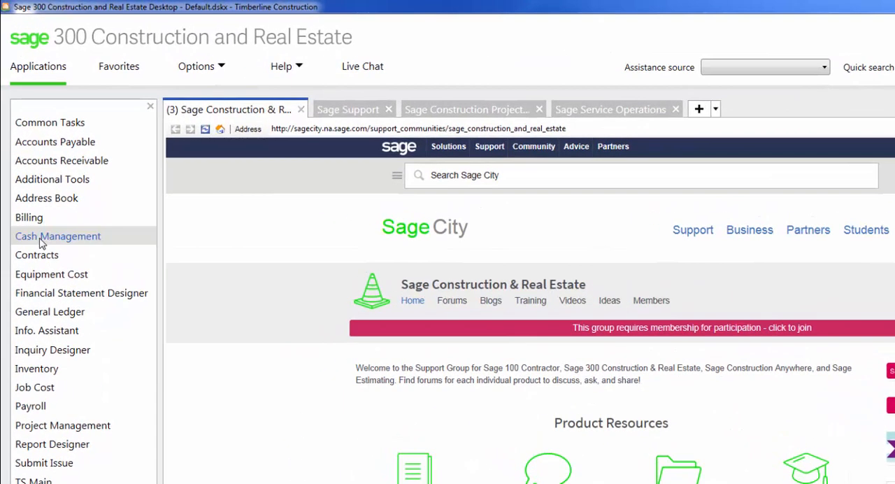
Preview the Cash Management Bank Reconciliation report for First Pacific Bank (AP & AR), examine its ending balance and outstanding checks, and close it
left_click(28, 170)
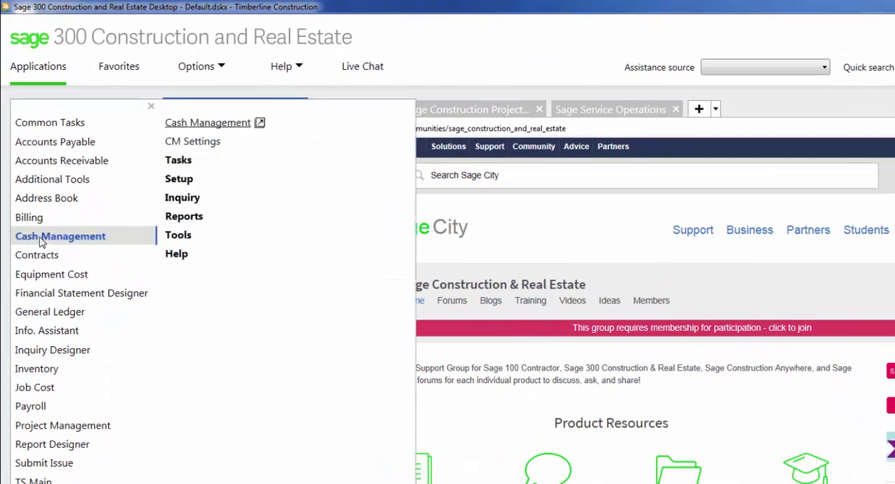
left_click(186, 218)
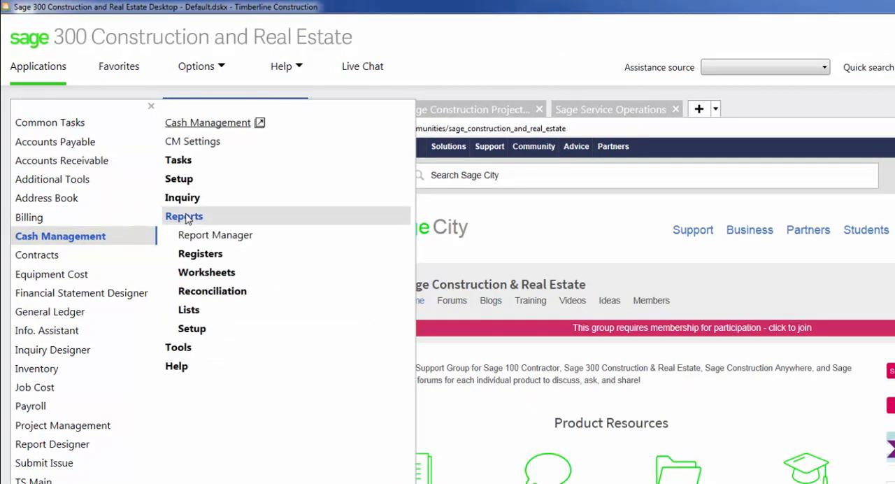
left_click(218, 297)
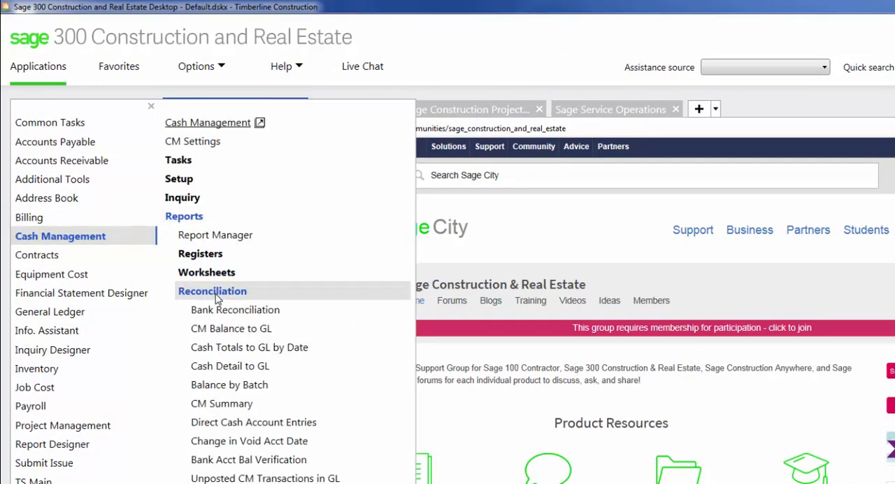
left_click(229, 313)
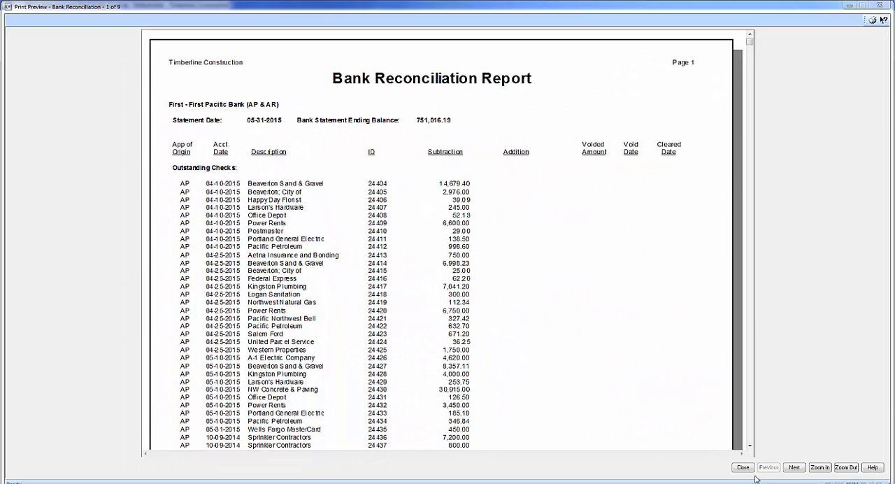
left_click(746, 469)
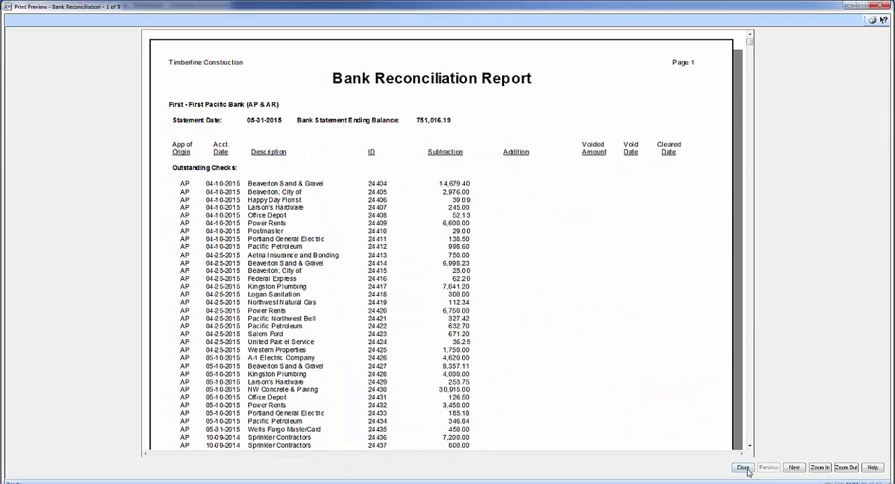
left_click(443, 312)
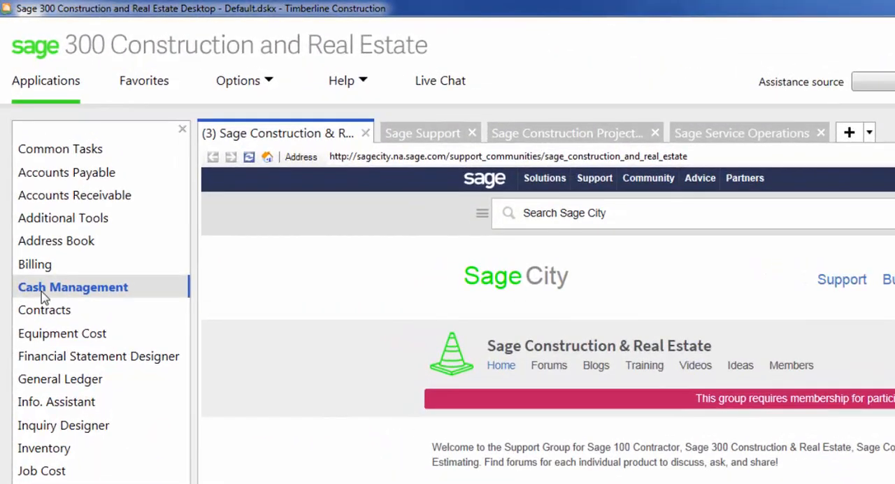
Preview the Cash Management Reconciliation Register for statement date 3-31-2015 and examine the cleared entries
left_click(28, 201)
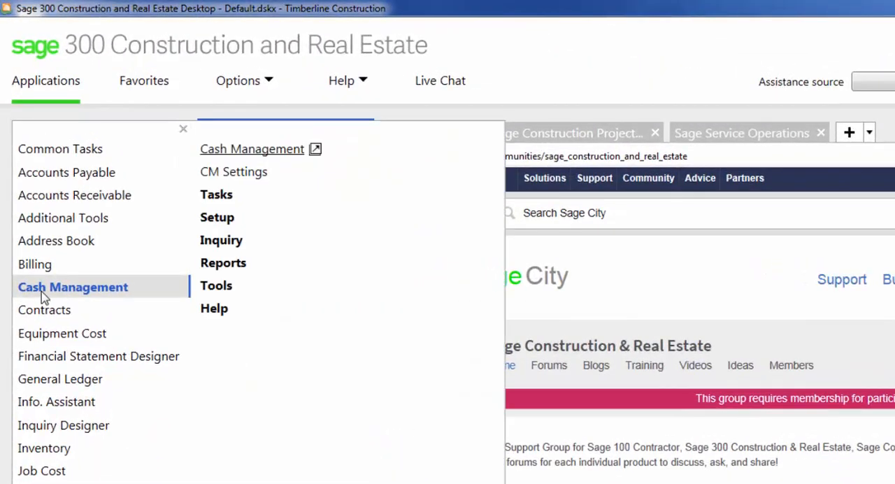
left_click(241, 270)
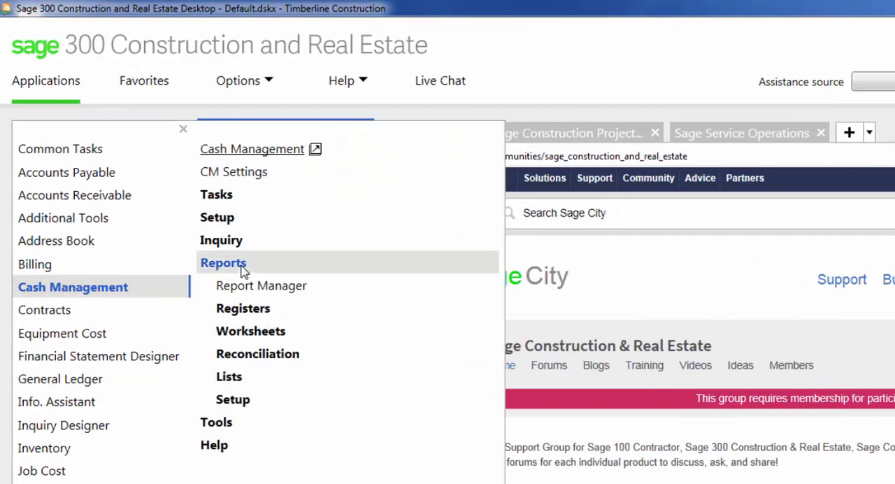
left_click(241, 307)
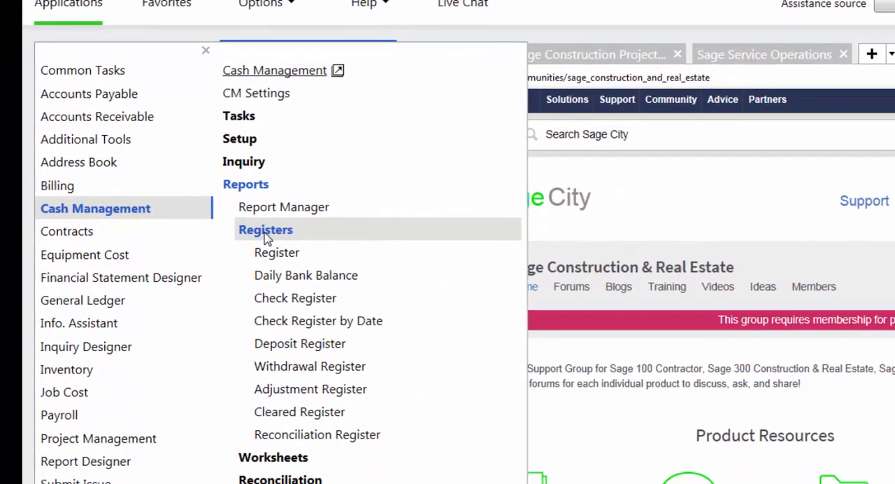
left_click(334, 439)
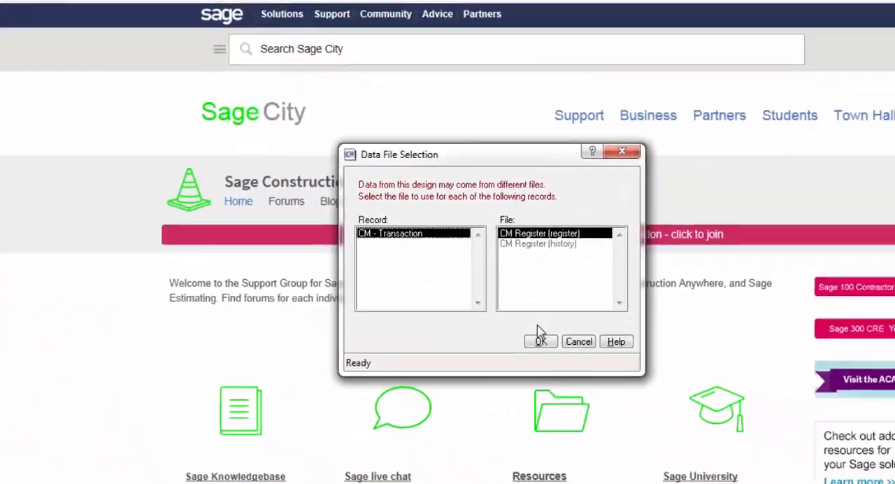
left_click(540, 340)
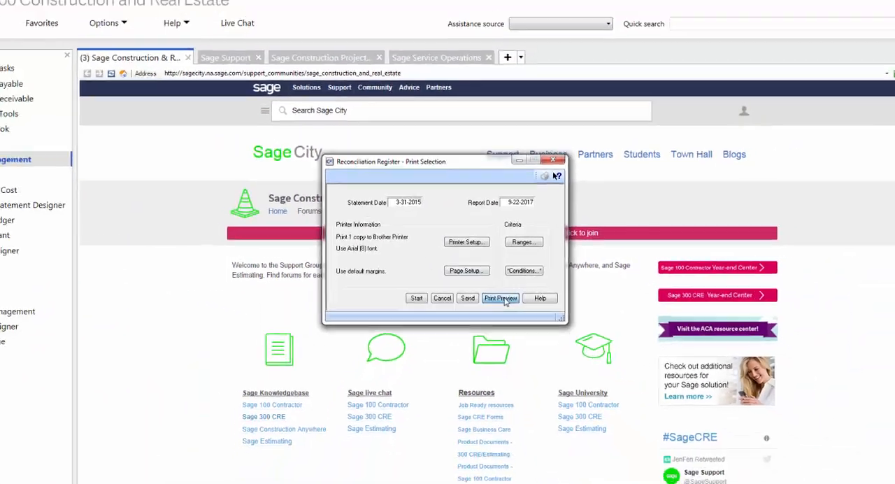
left_click(511, 308)
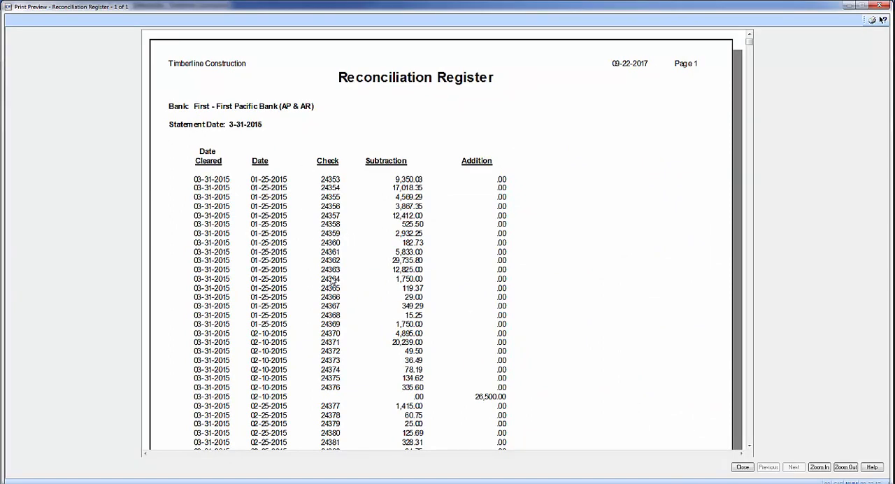
scroll(377, 353, "down", 10)
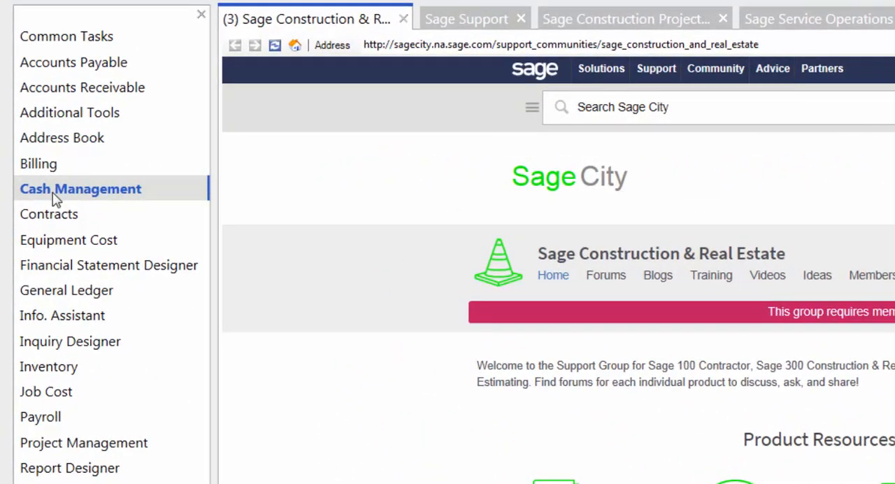
Open the Cash Management Edit Register task for the First Pacific Bank (AP & AR) account
left_click(56, 200)
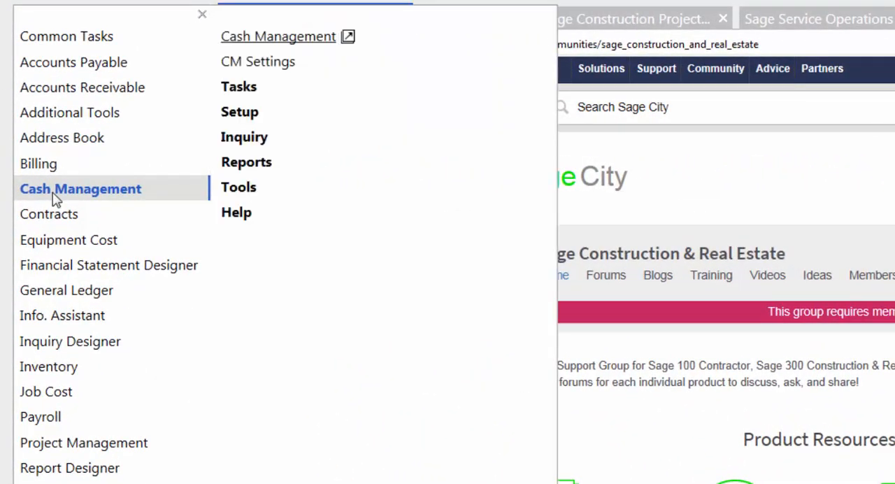
left_click(239, 88)
left_click(303, 118)
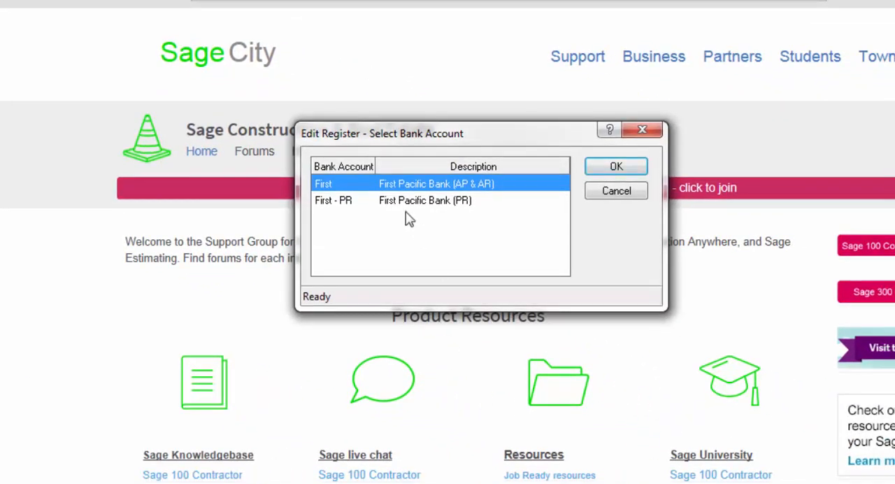
left_click(643, 168)
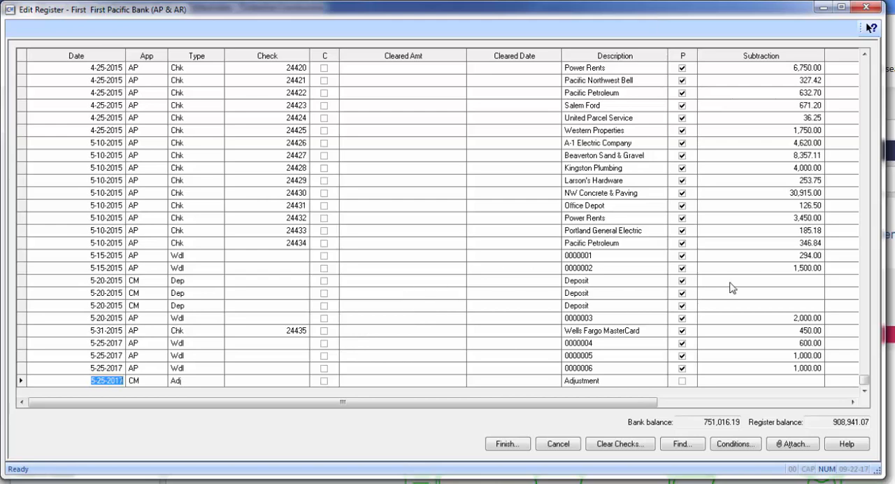
In the details of Pacific Petroleum check 24434, set the reconciled status to O and accept the change
left_click(215, 244)
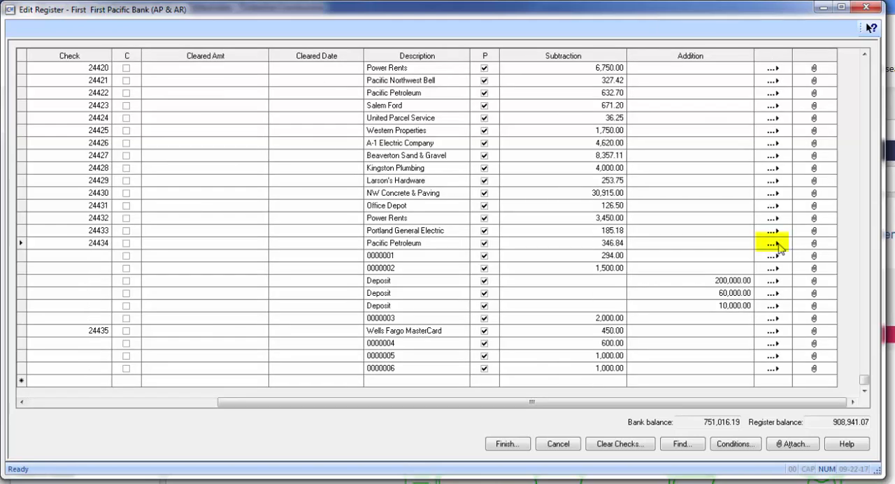
left_click(777, 245)
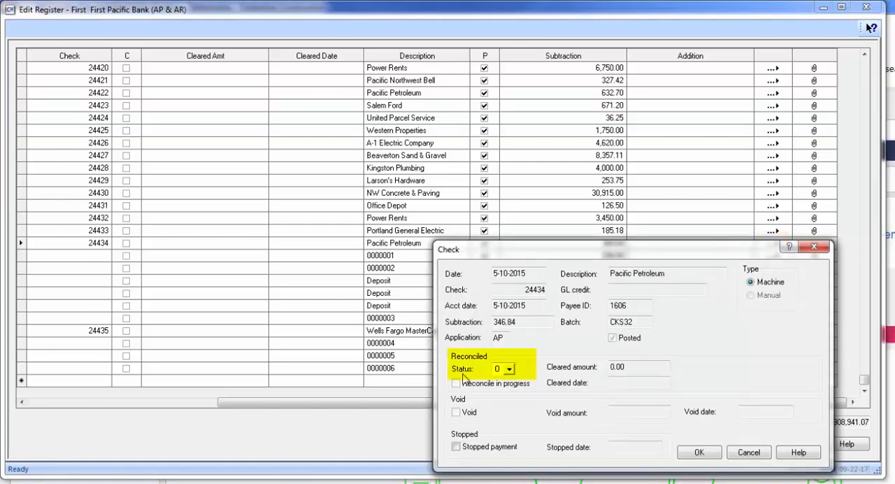
left_click(509, 368)
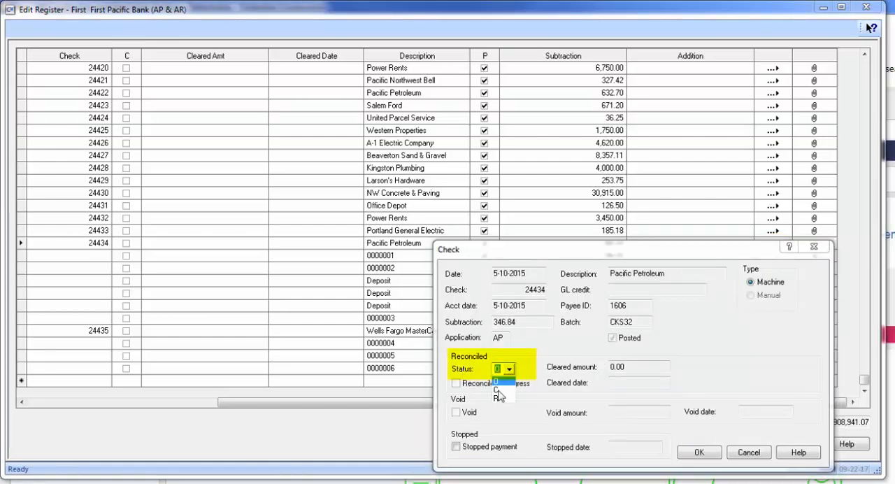
left_click(496, 381)
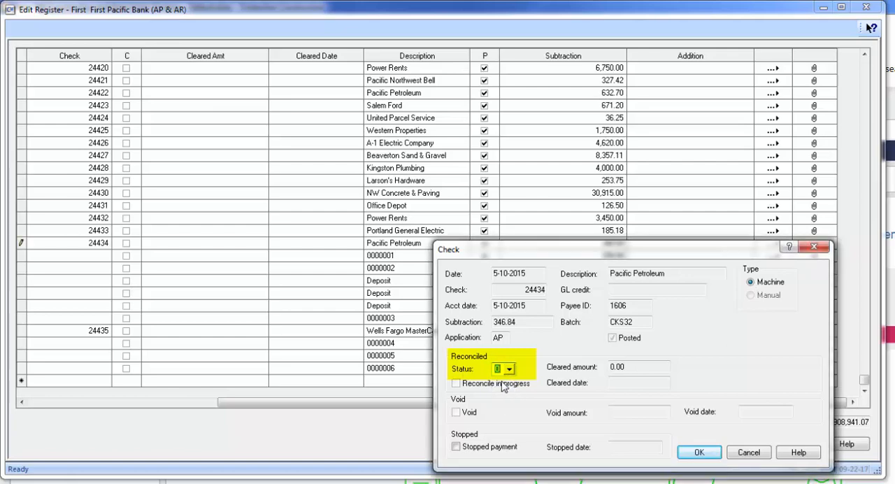
left_click(699, 452)
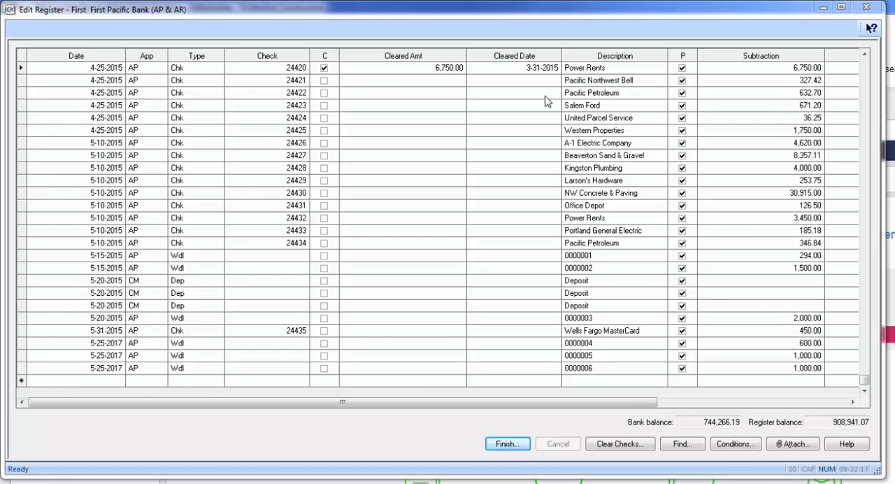
In the details of Power Rents check 24420, set the reconciled status to O and accept the change
left_click_drag(619, 407, 791, 286)
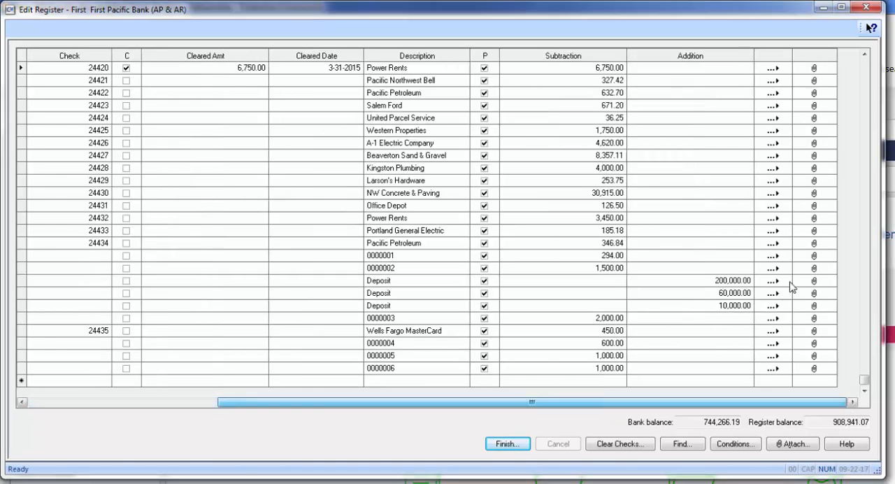
left_click(773, 69)
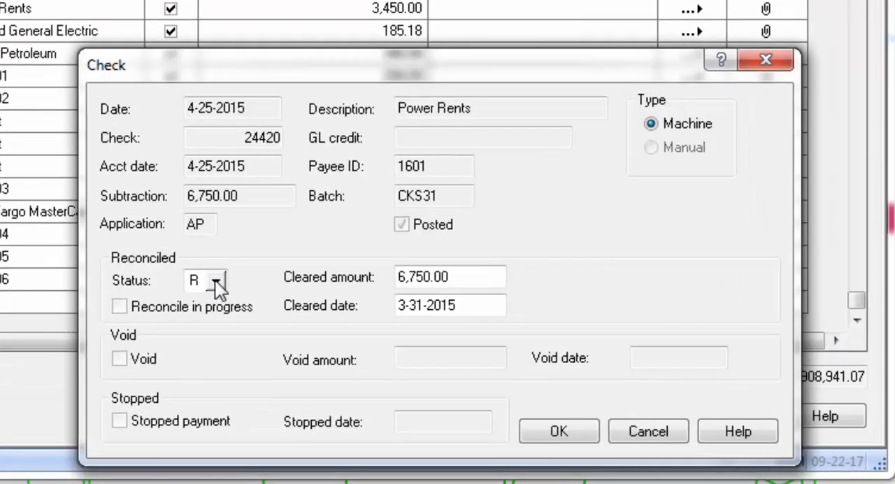
left_click(215, 280)
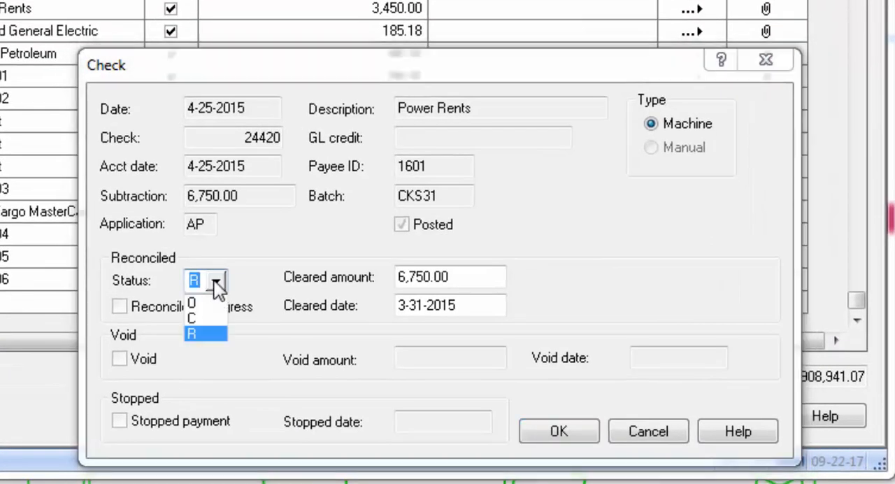
left_click(193, 304)
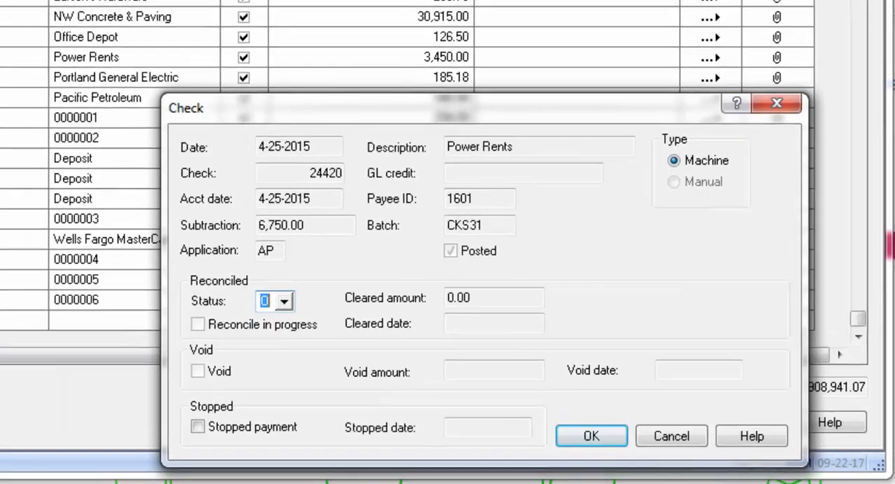
left_click(559, 430)
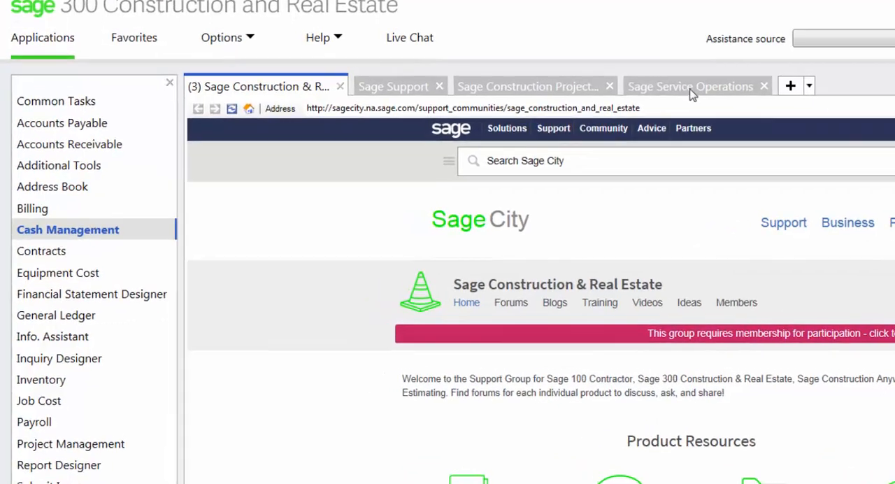
Reopen Edit Register in Cash Management for the First Pacific Bank (AP & AR) account
left_click(61, 239)
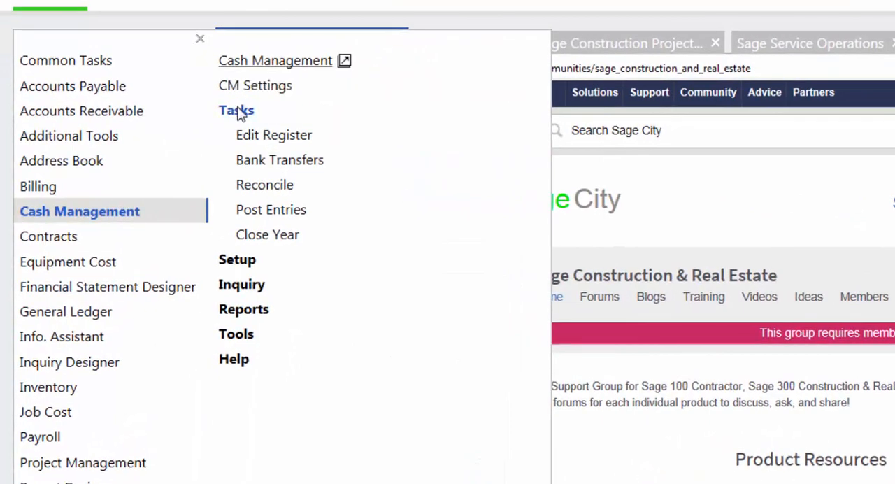
left_click(274, 138)
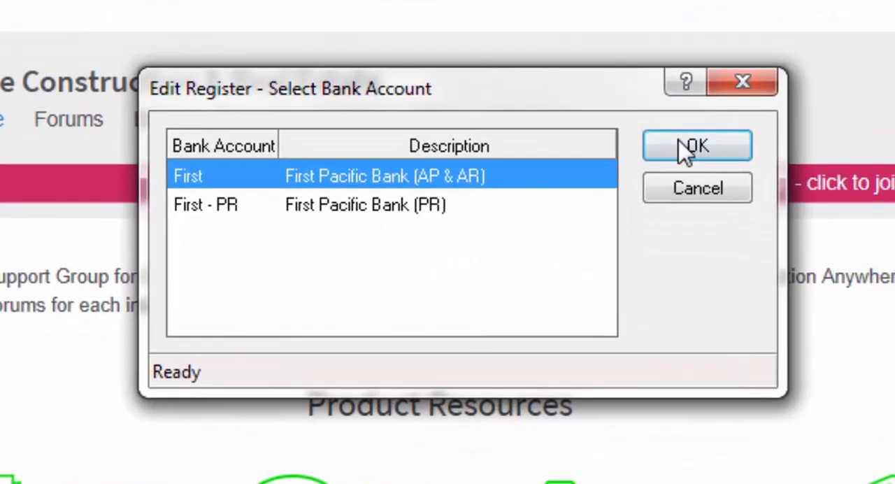
left_click(678, 146)
left_click(434, 347)
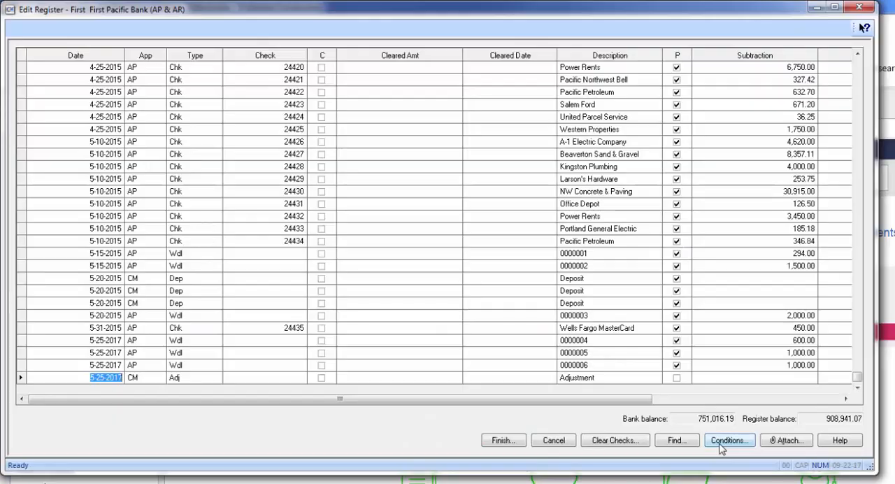
Add a register condition on the Posted field using the Not equal to operator with the value ticked
left_click(719, 441)
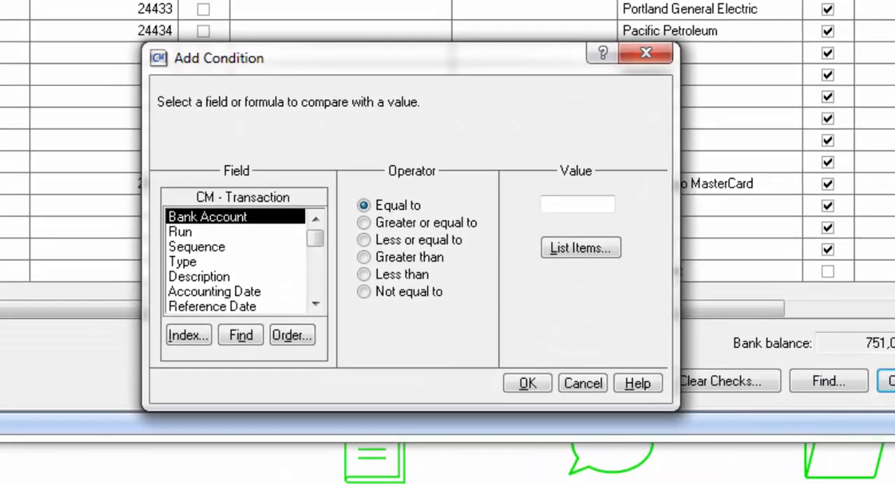
left_click(217, 256)
key("p")
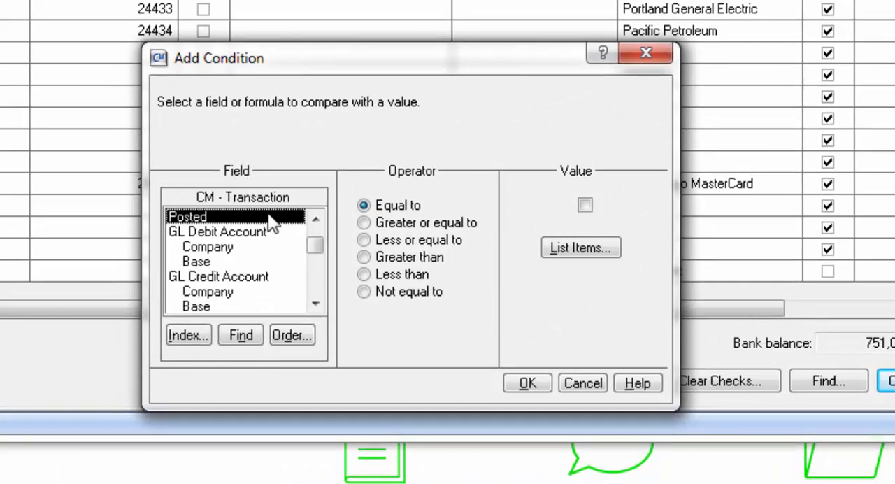
left_click(395, 293)
left_click(584, 205)
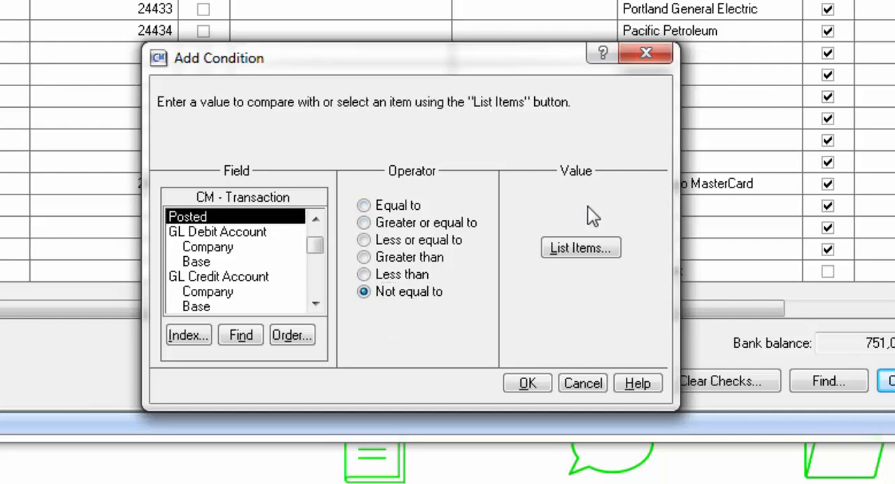
left_click(511, 387)
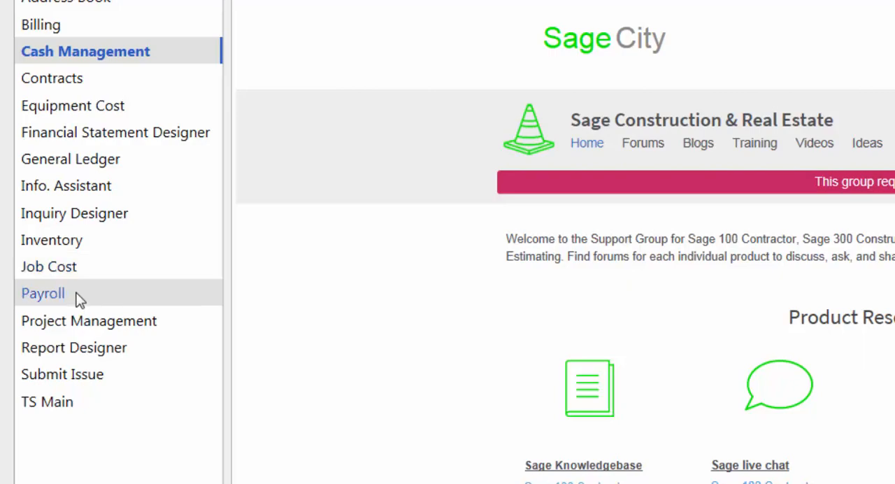
Open the Payroll PR Settings to examine the entry settings available, and close them without changes
left_click(79, 299)
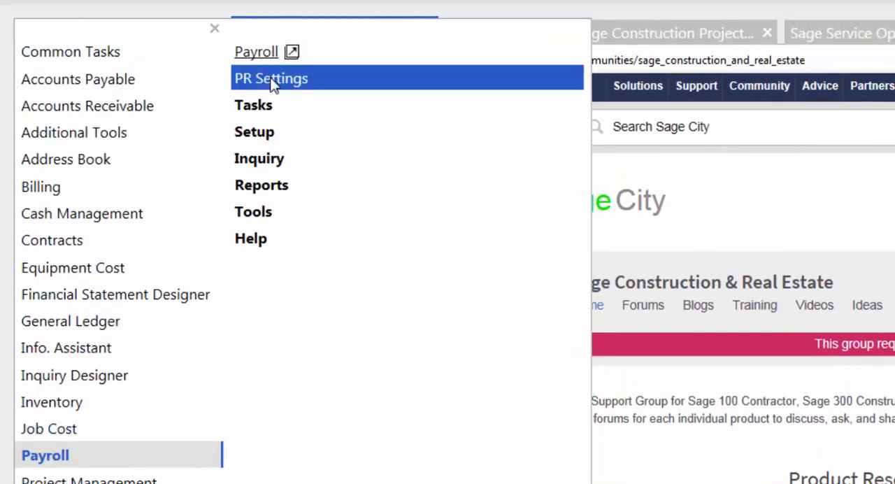
left_click(271, 79)
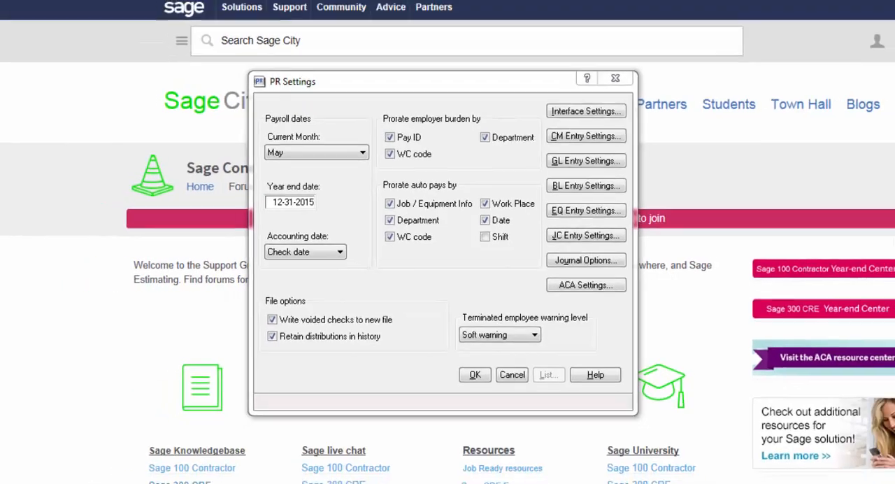
key("Escape")
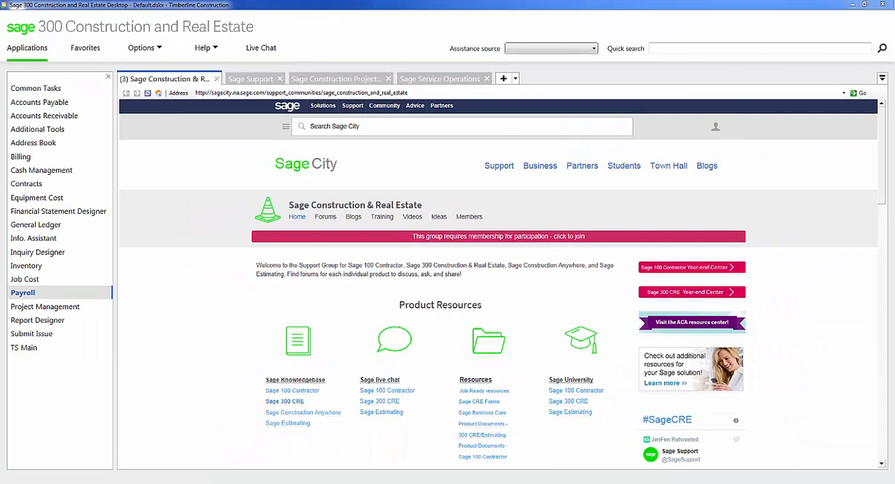